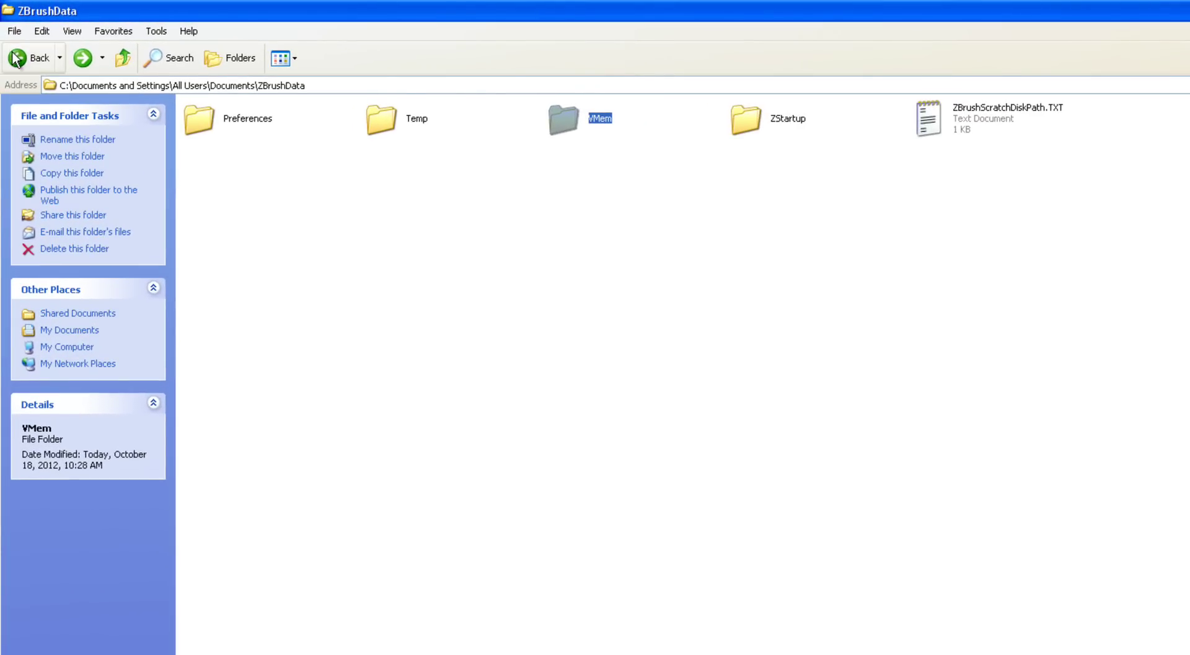
Step: Return to Shared Documents and select the ZBrushData folder and ZBrushData.zip
left_click(19, 58)
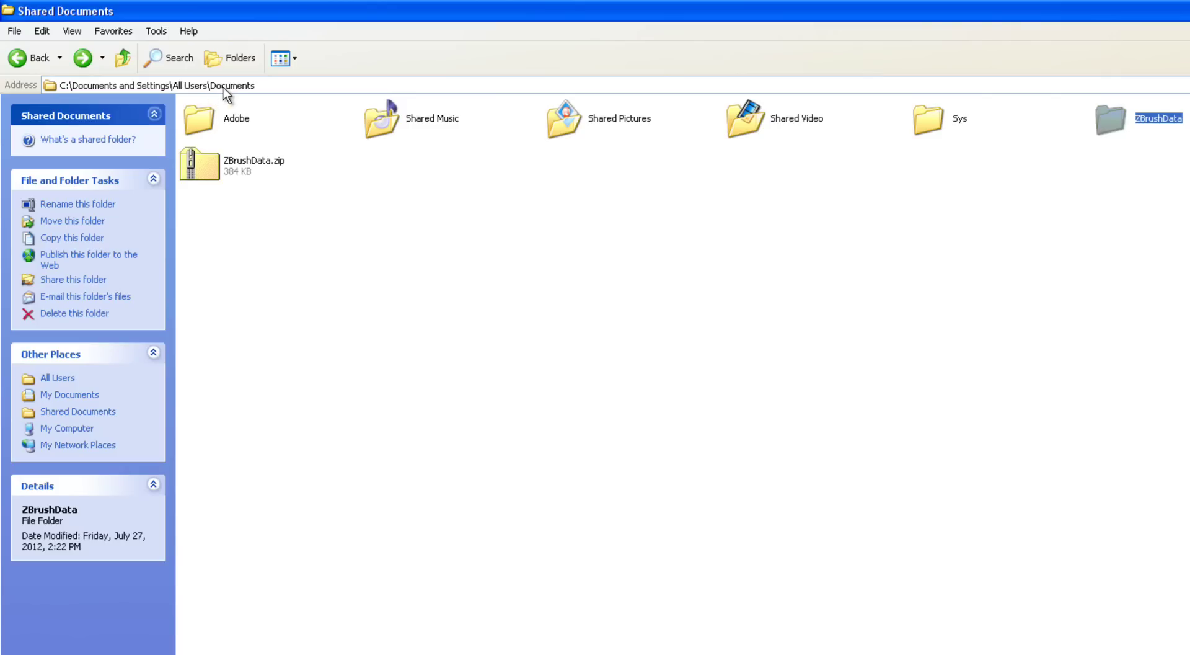
left_click(706, 322)
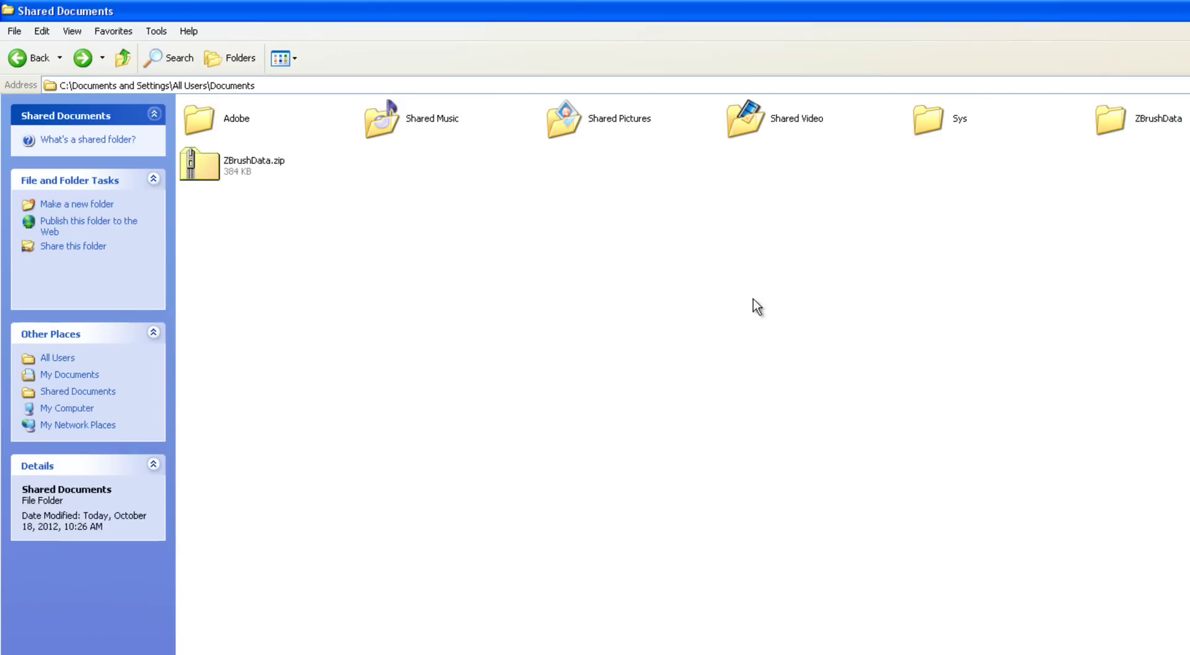
left_click(1120, 124)
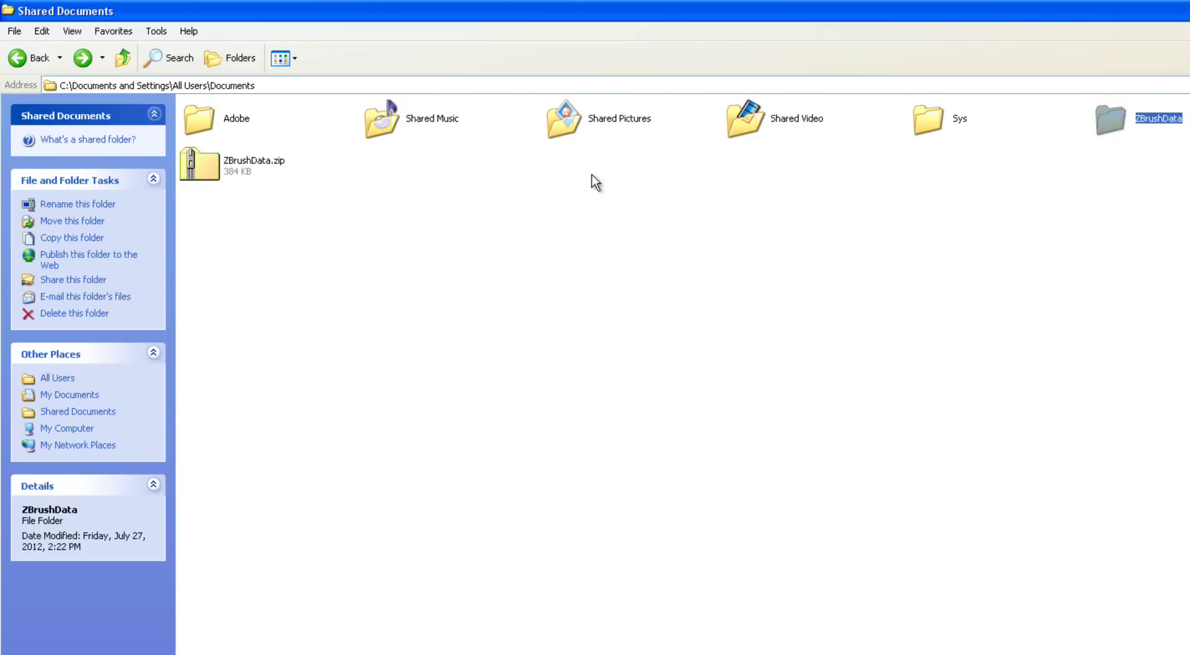
left_click(226, 167)
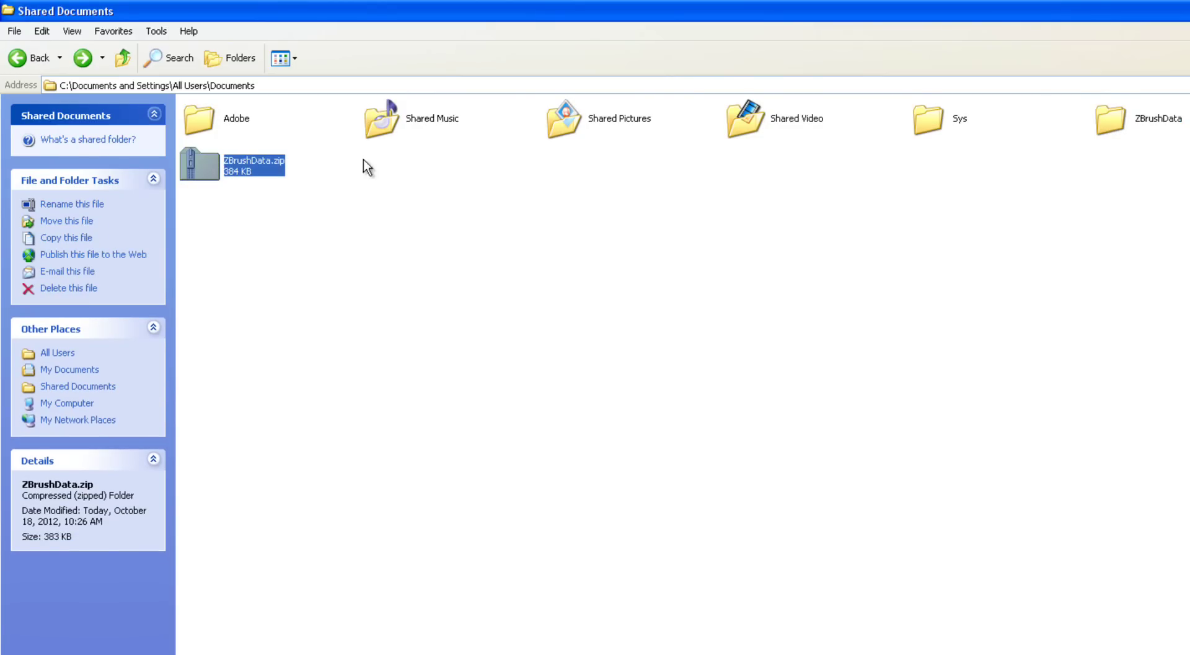
Step: Confirm VMem is empty and ZBrushScratchDiskPath.TXT still points to the C: ZBrushData folder
left_click(1125, 123)
double_click(1125, 123)
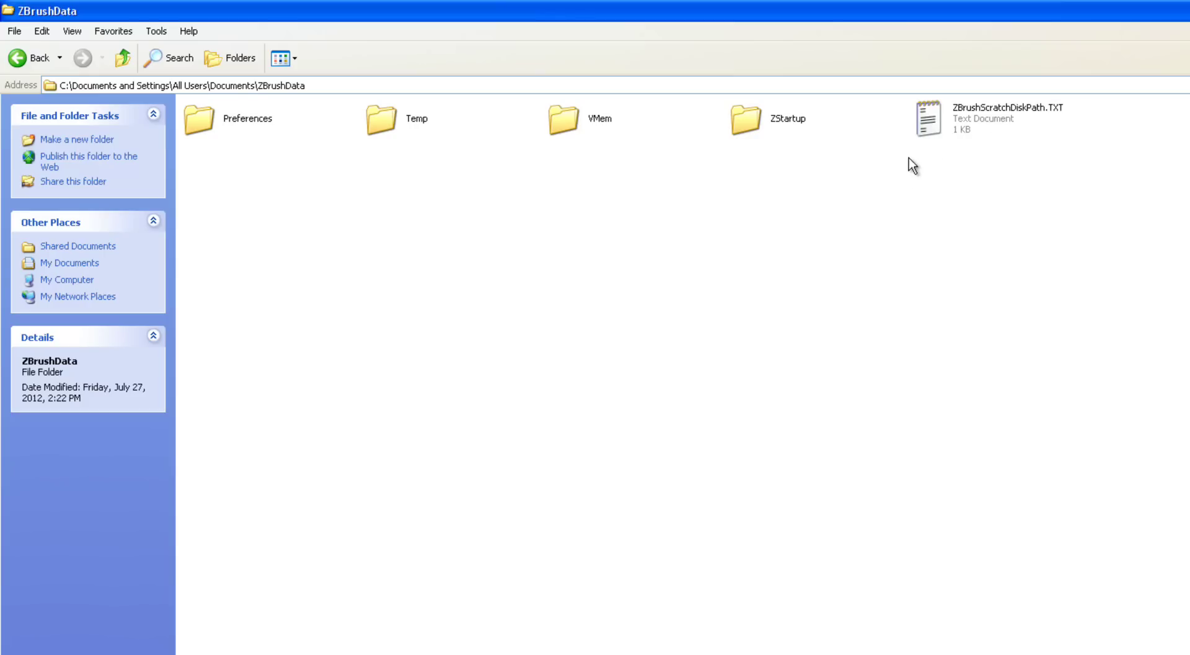
double_click(593, 120)
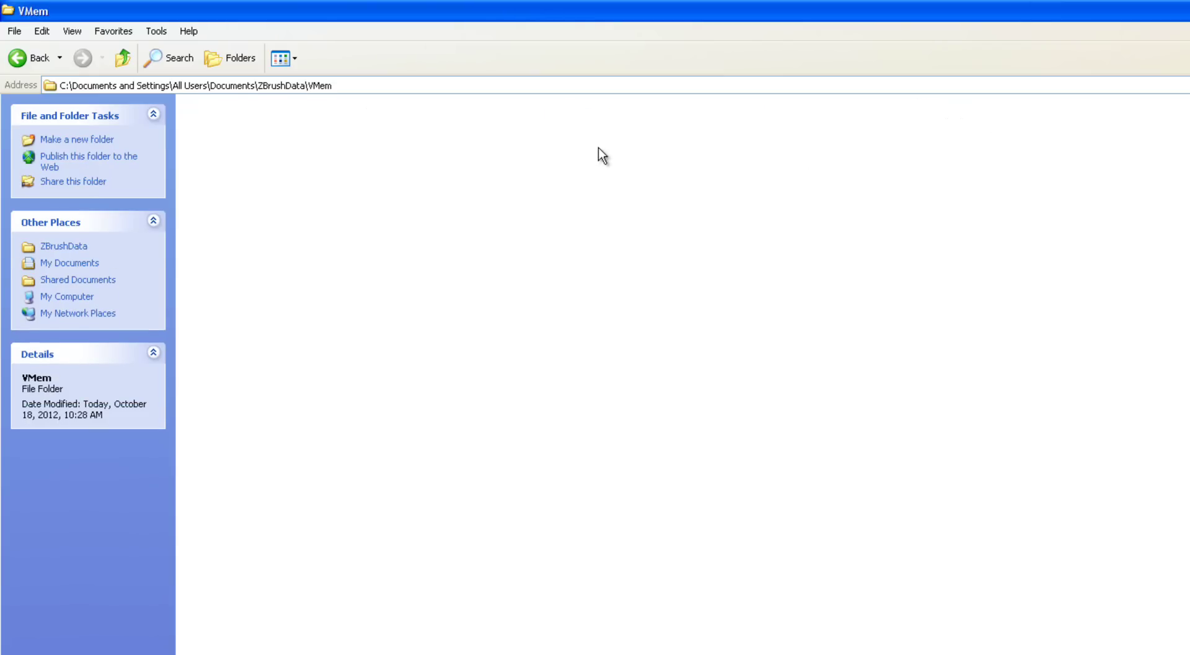
left_click(31, 58)
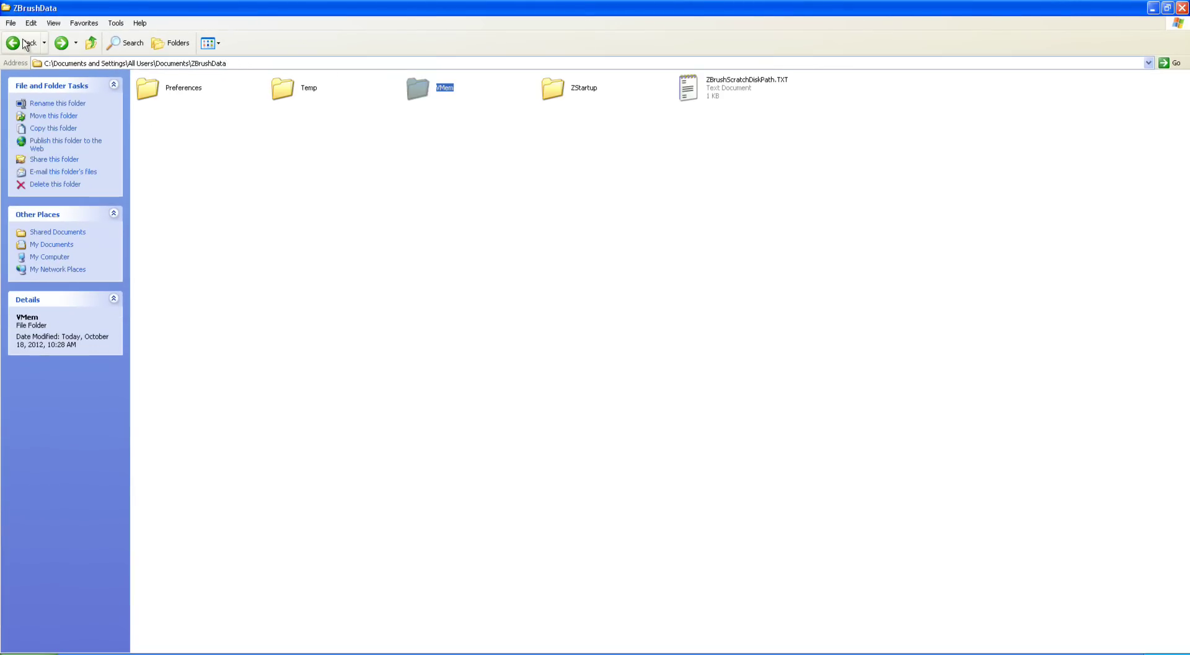
double_click(697, 87)
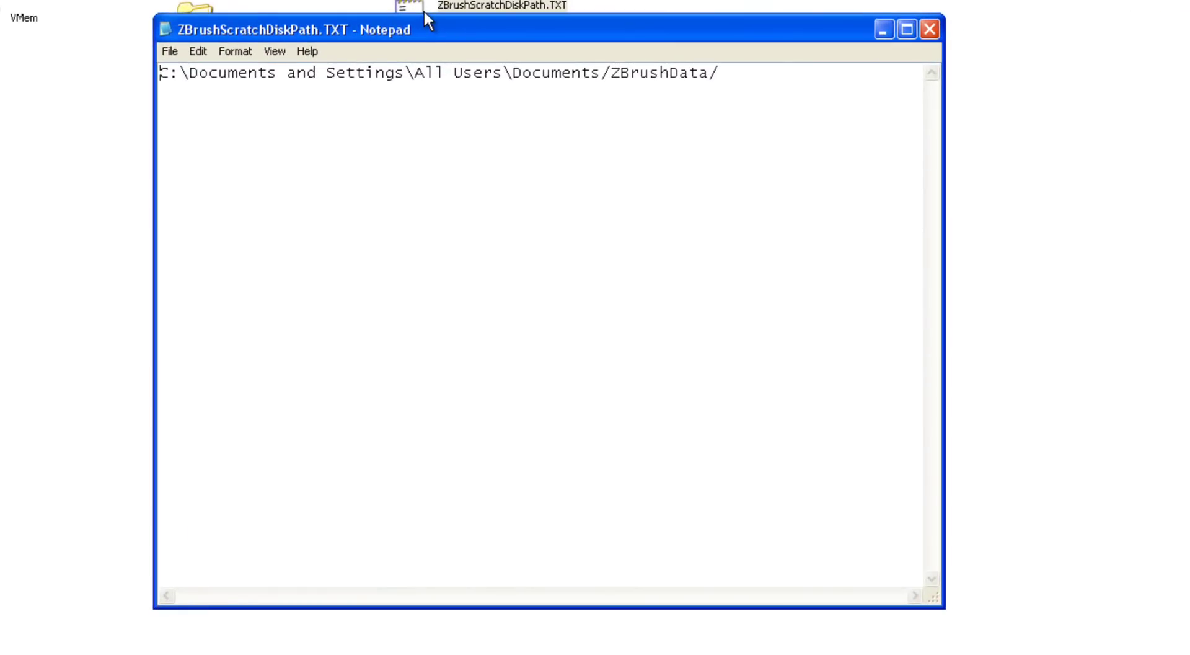
left_click(928, 29)
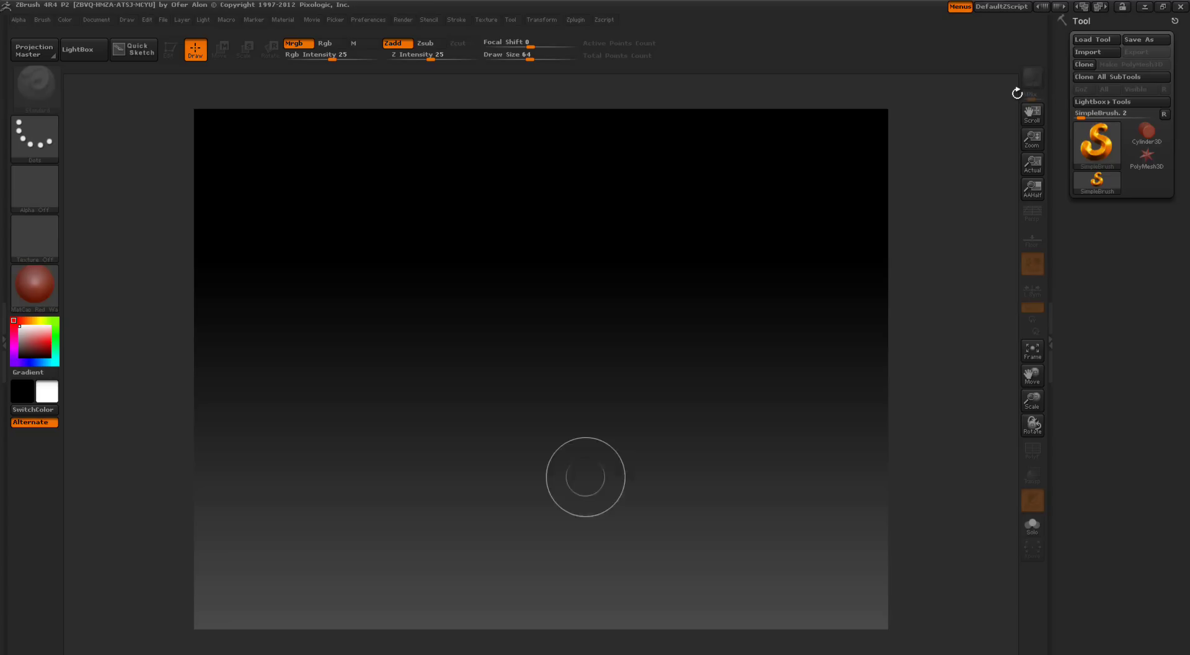
Step: Hide ZBrush, confirm the VMem folder now holds .mem cache files, then return to ZBrush
left_click(1148, 8)
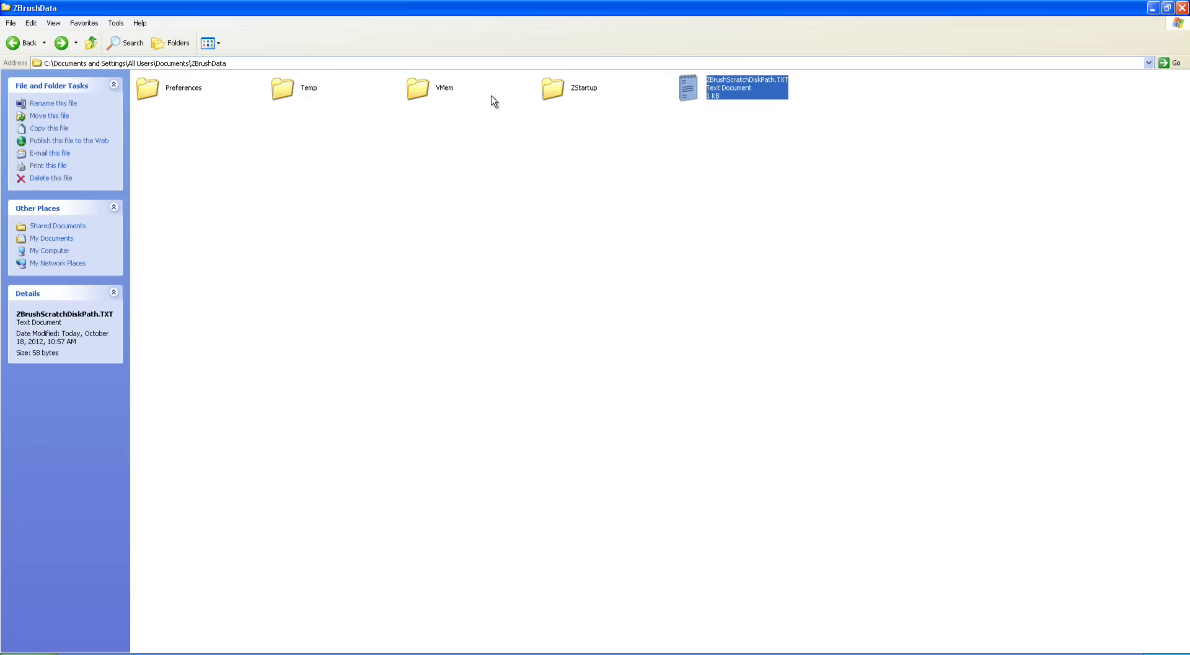
double_click(434, 91)
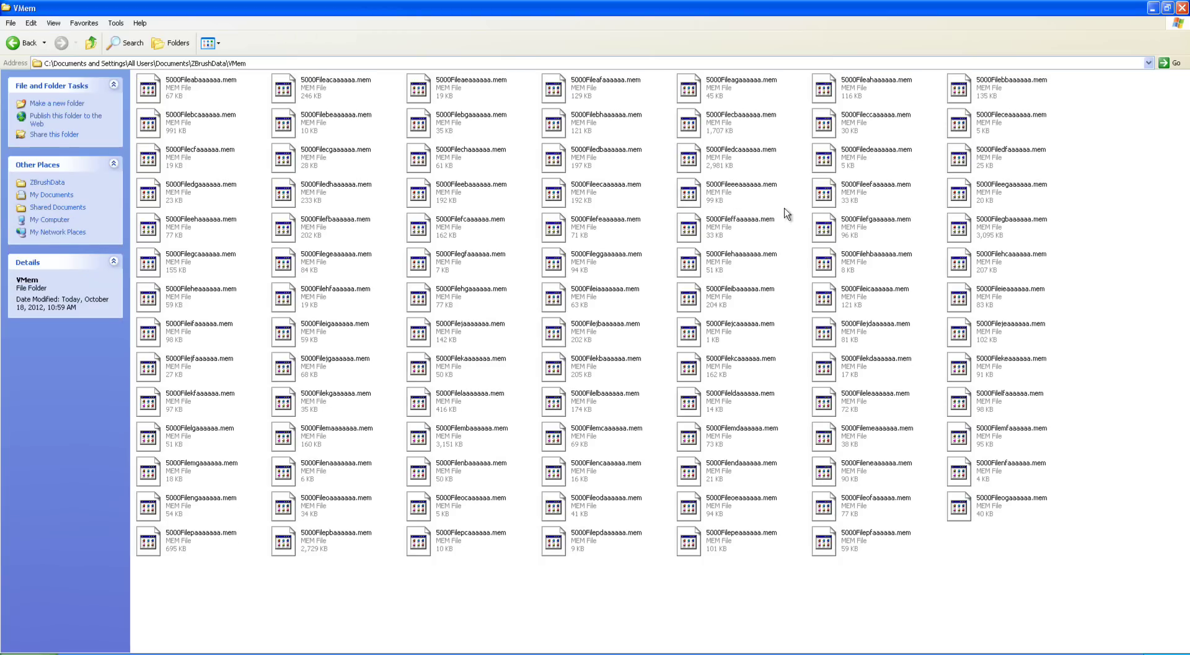
left_click(12, 43)
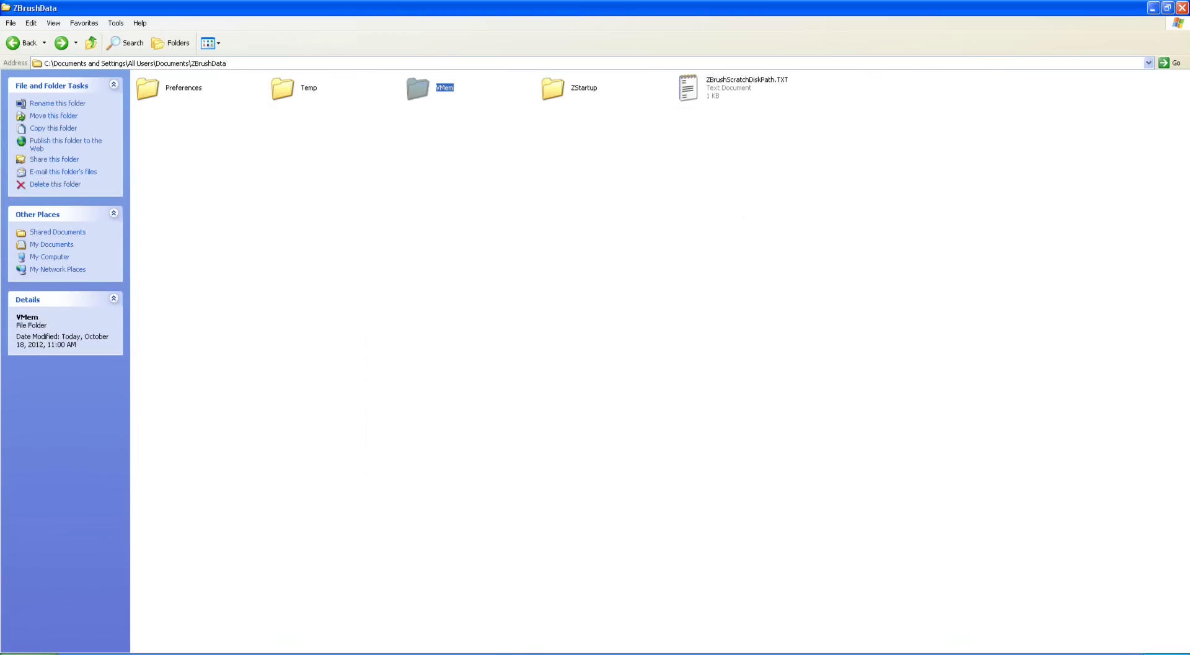
left_click(496, 651)
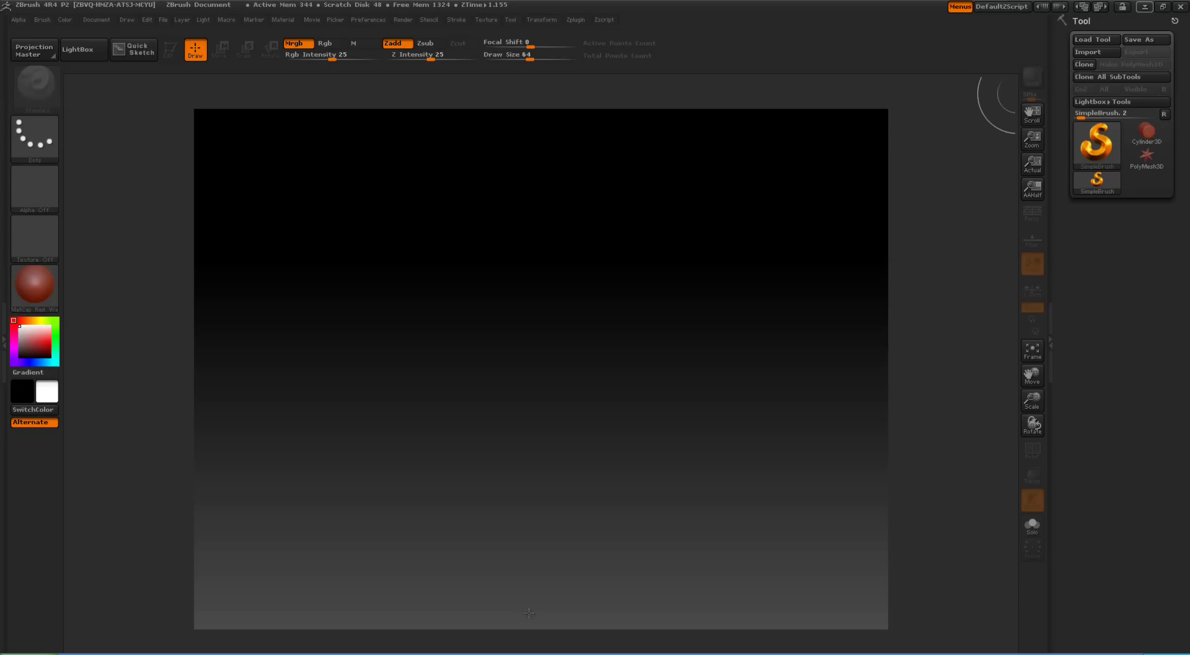
left_click(1182, 8)
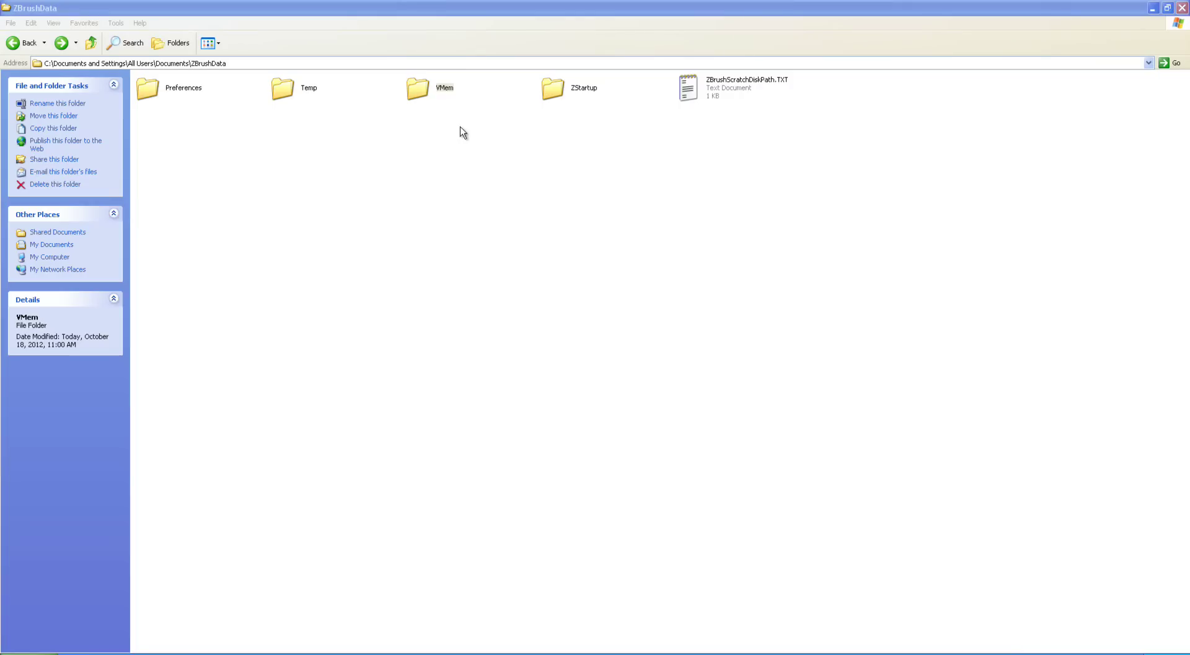
double_click(418, 93)
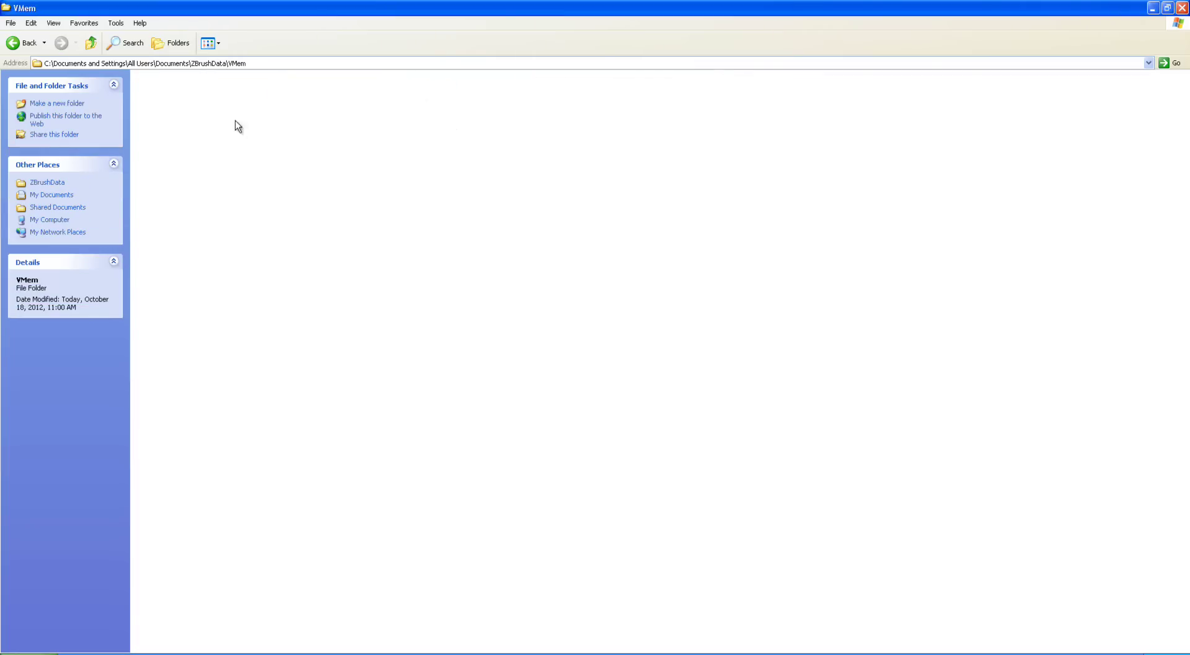
left_click(11, 45)
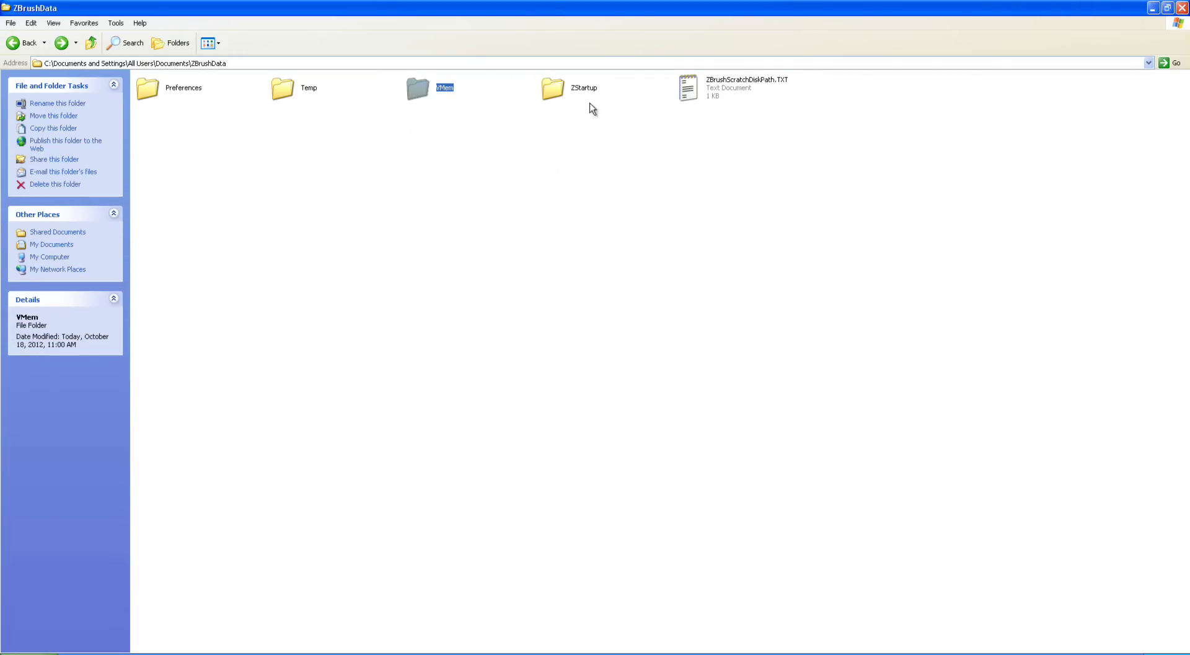
double_click(687, 94)
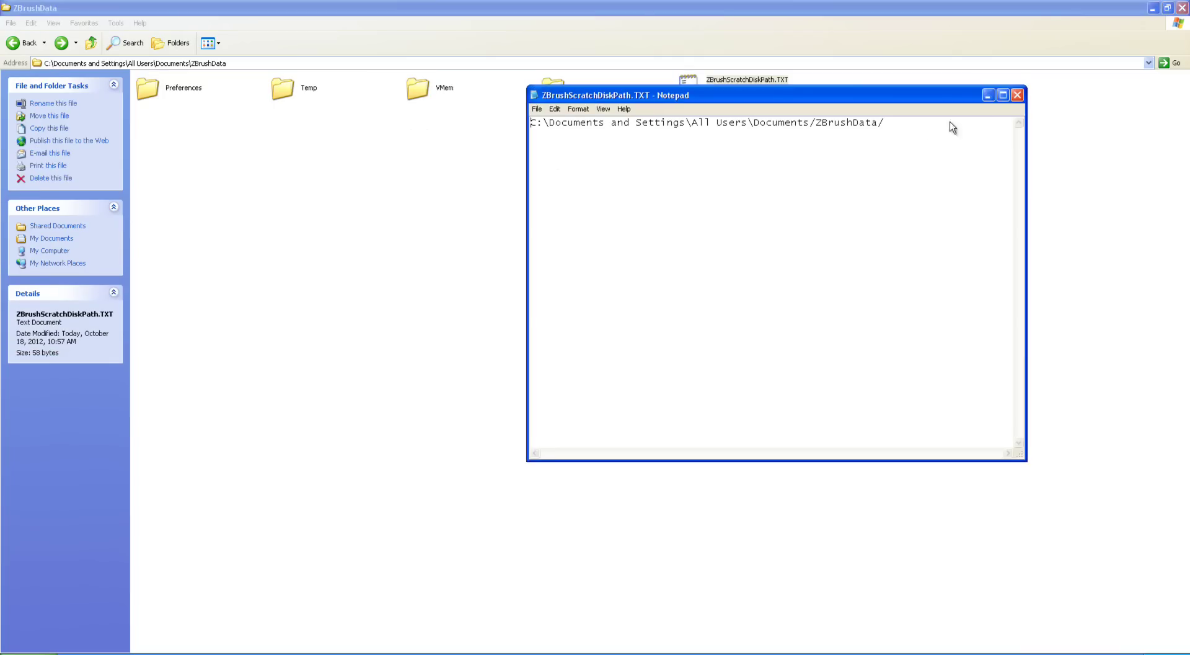
left_click(1017, 95)
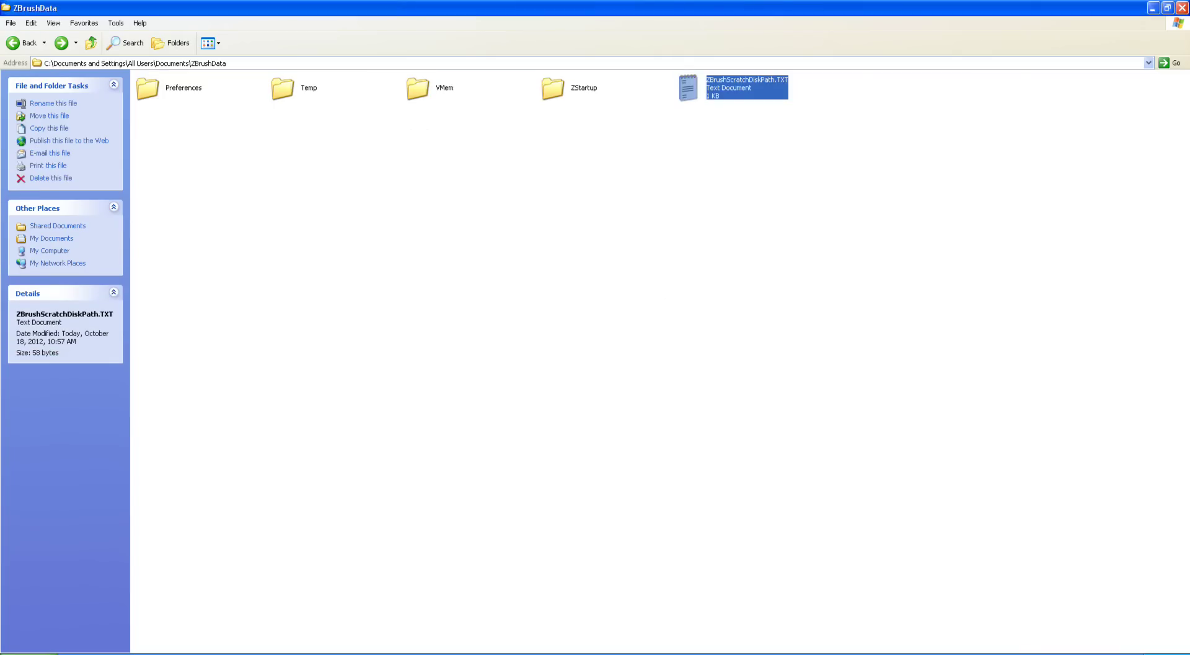
Step: Open the New Volume (E:) drive from My Computer
key("super")
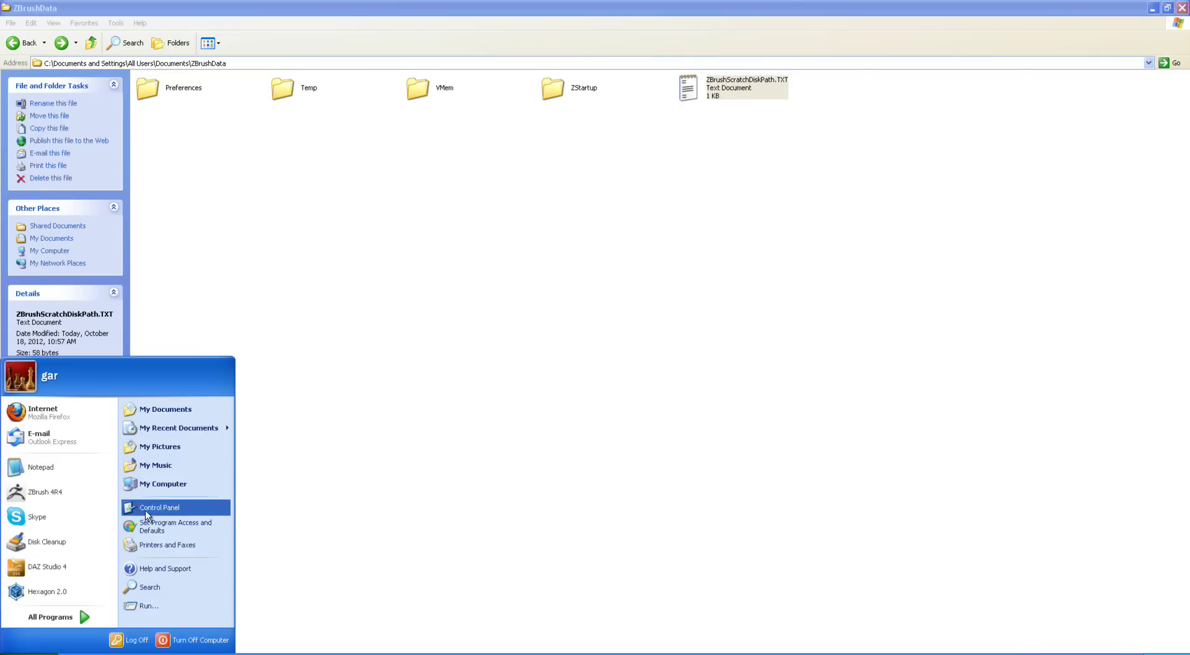
left_click(156, 489)
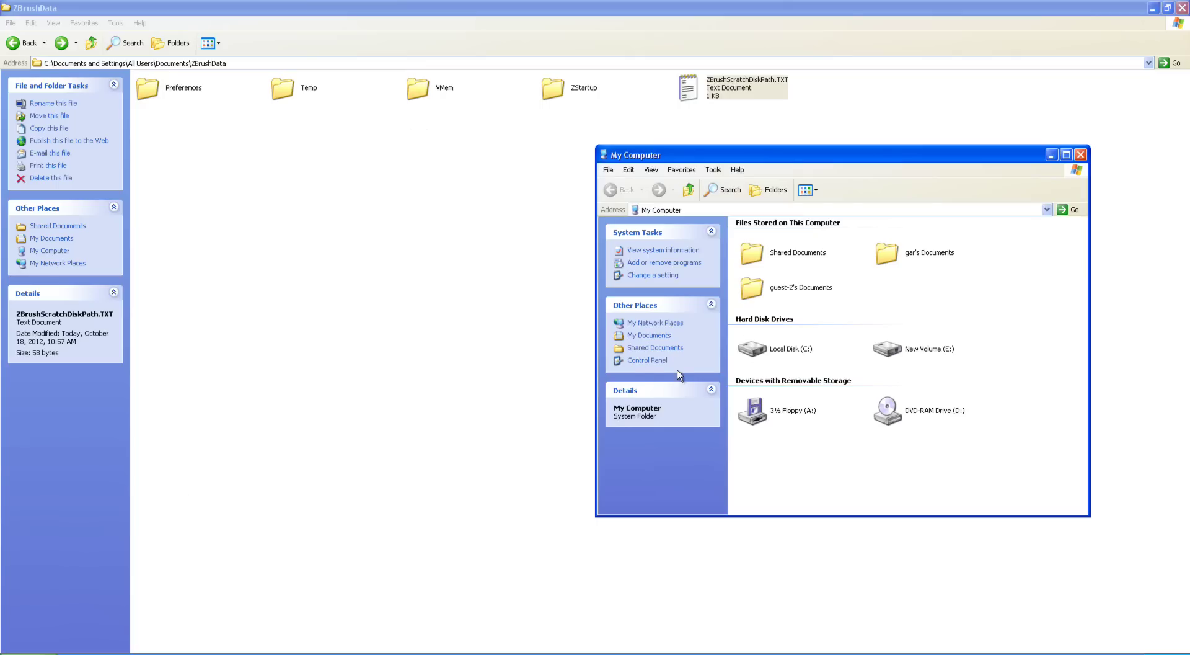
left_click(781, 350)
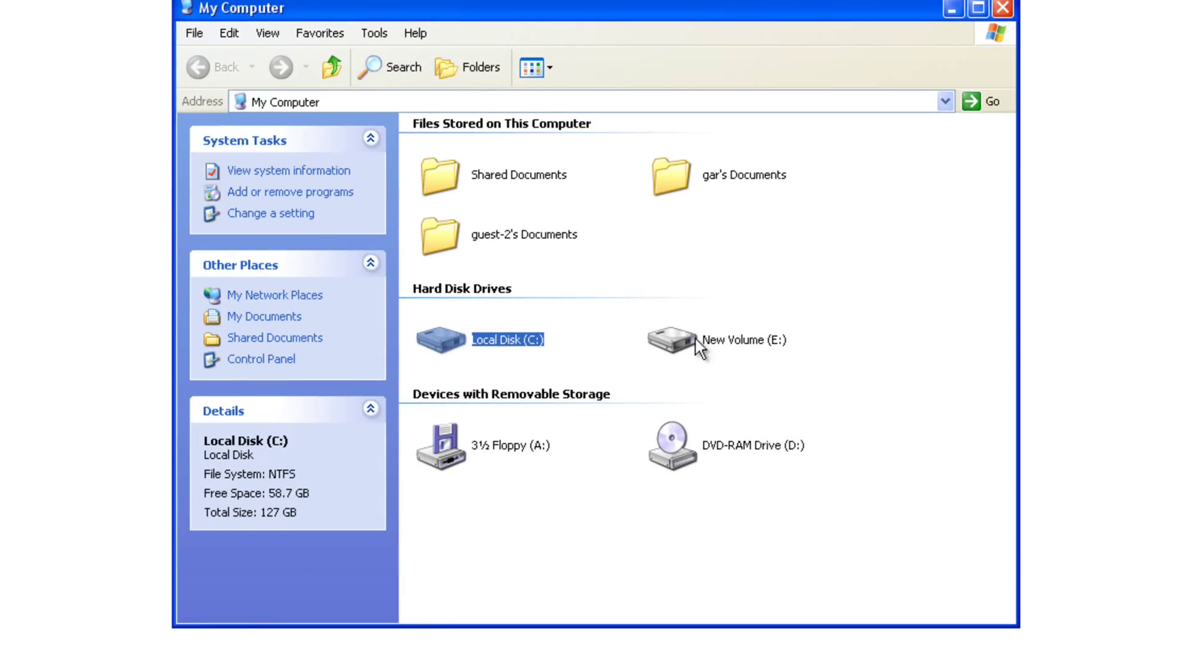
left_click(724, 339)
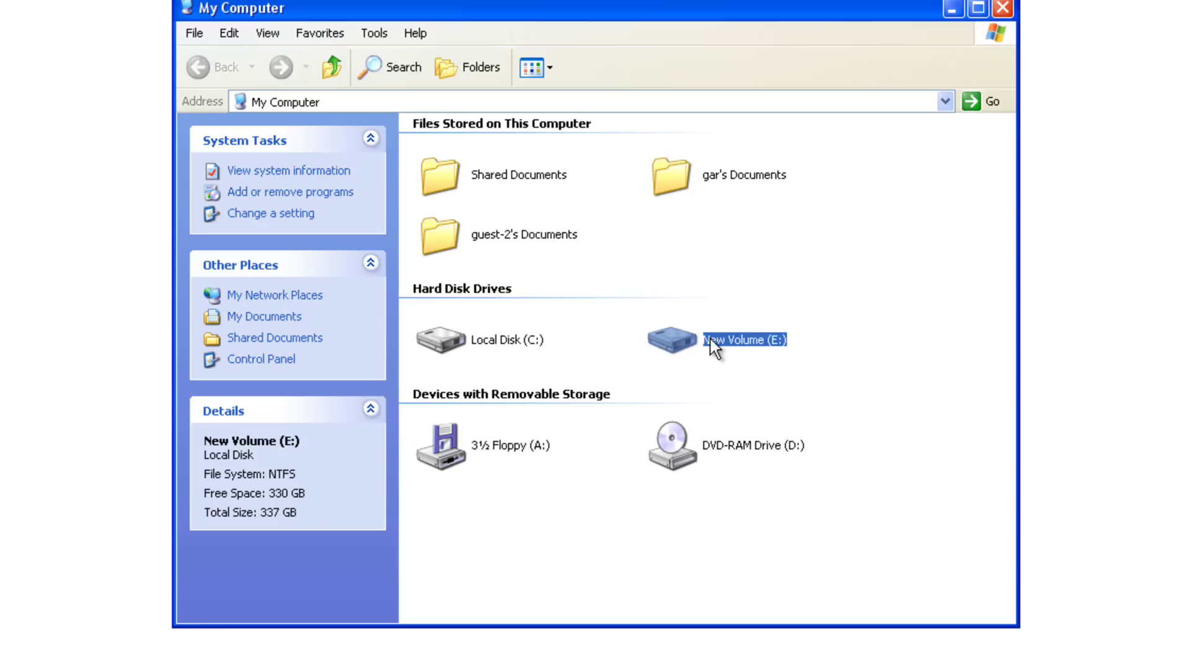
double_click(711, 343)
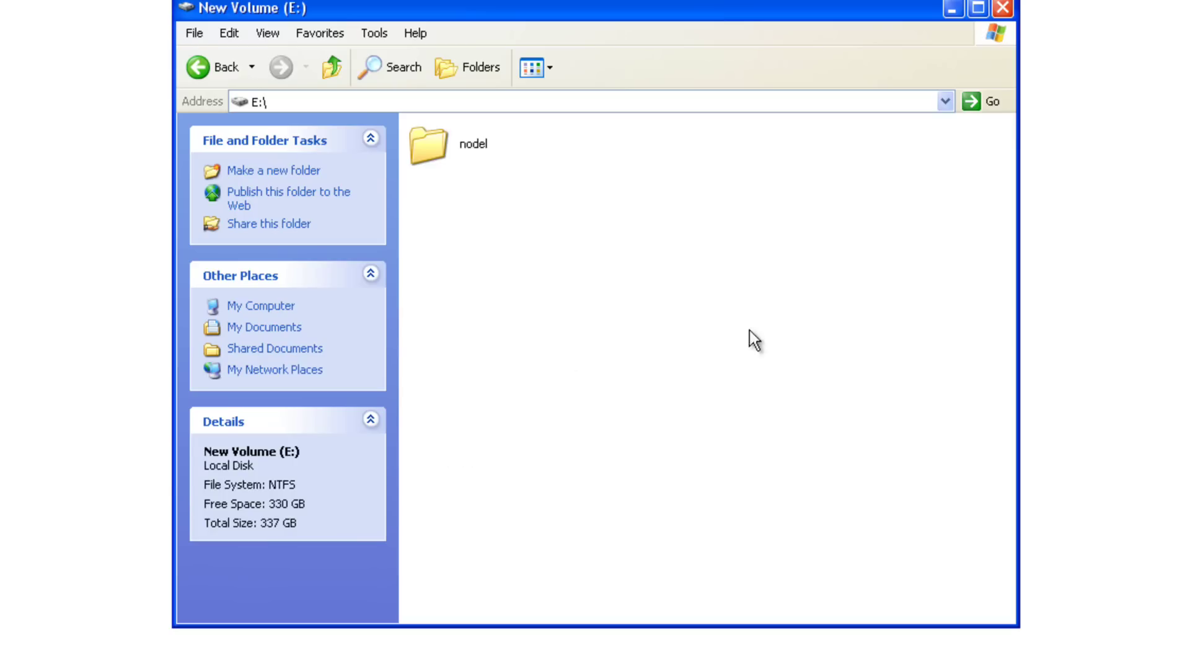
Step: Copy the E:\ address and open ZBrushScratchDiskPath.TXT in Notepad
left_click(264, 98)
right_click(264, 98)
left_click(296, 155)
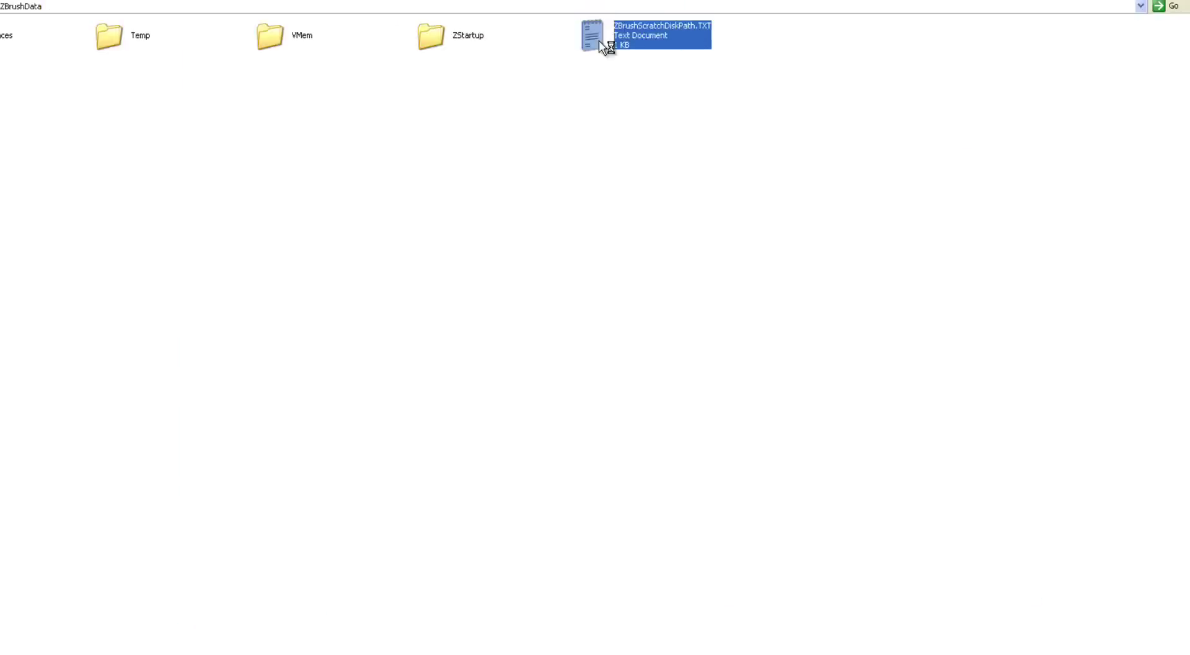
double_click(606, 43)
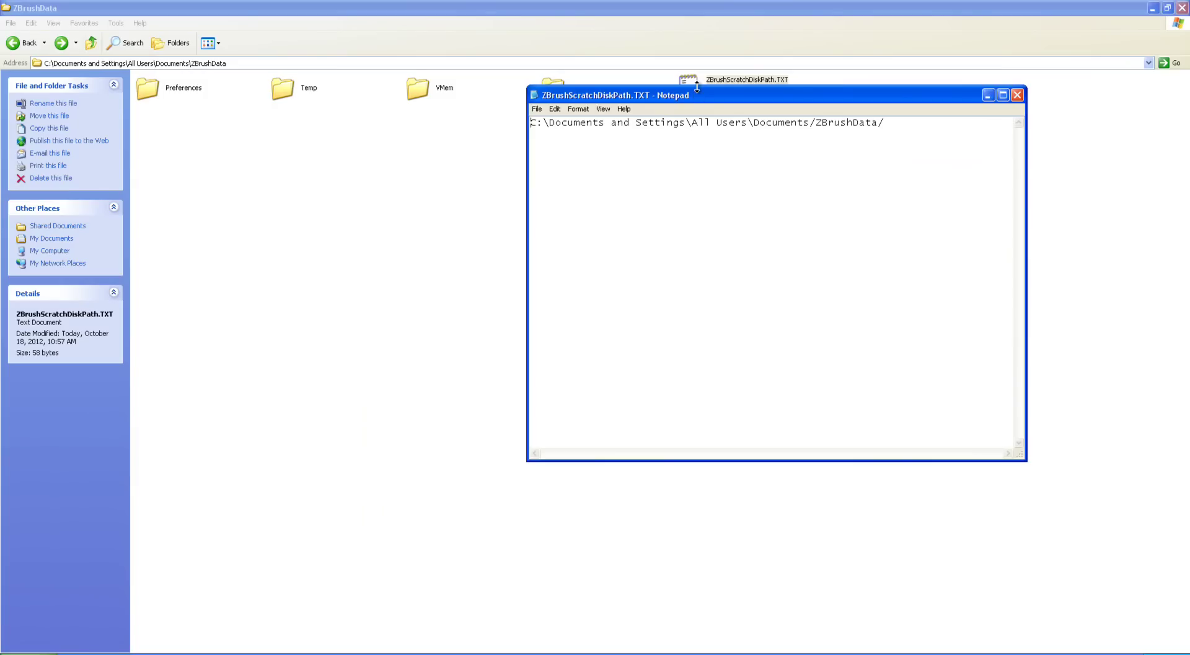
Step: Delete the old ZBrushData path line from the text file
left_click(887, 122)
left_click_drag(875, 123, 507, 117)
right_click(546, 118)
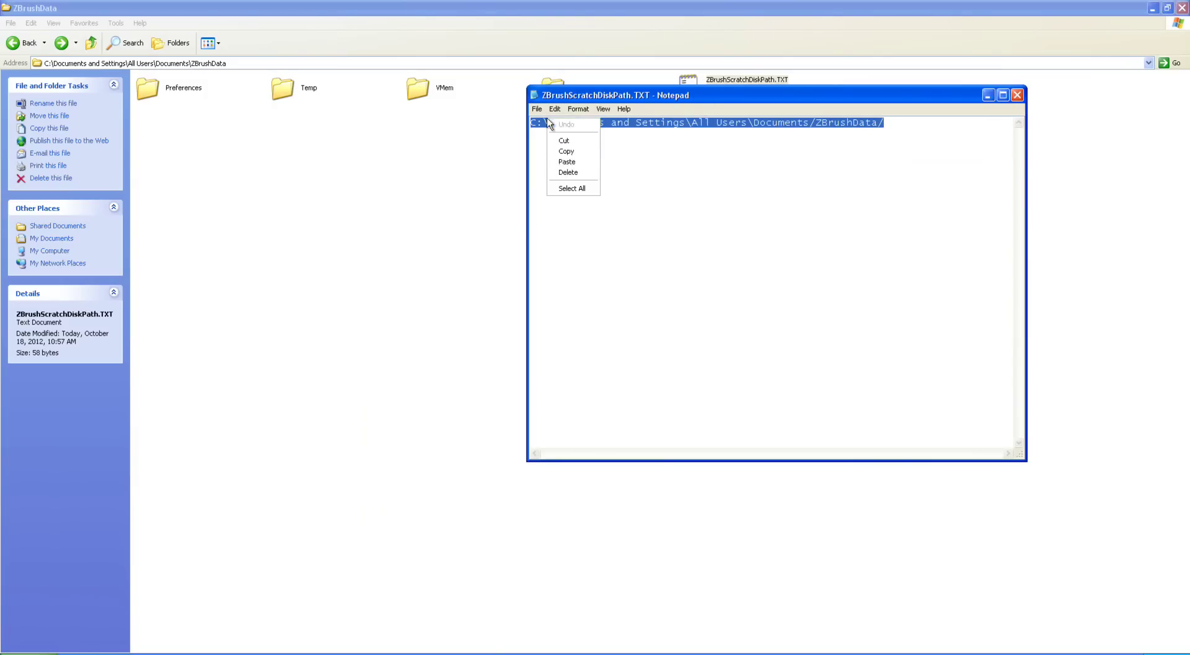
left_click(564, 170)
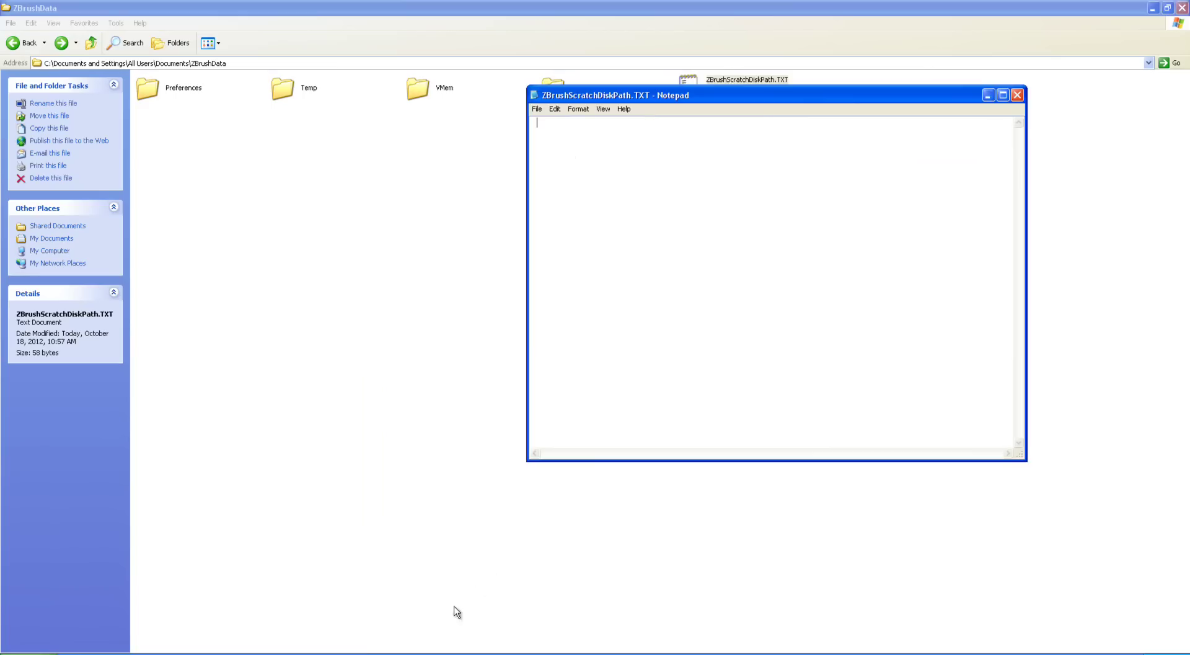
Step: Paste E:\ as the new path and save the file
left_click(508, 653)
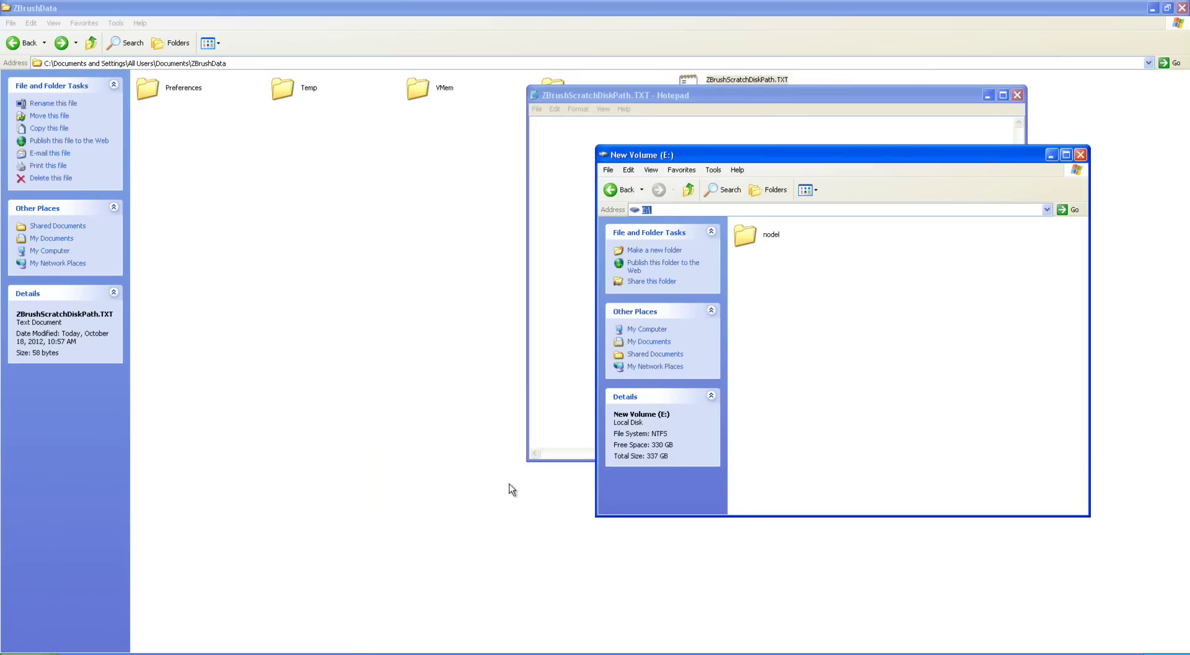
right_click(649, 210)
left_click(667, 242)
left_click(565, 129)
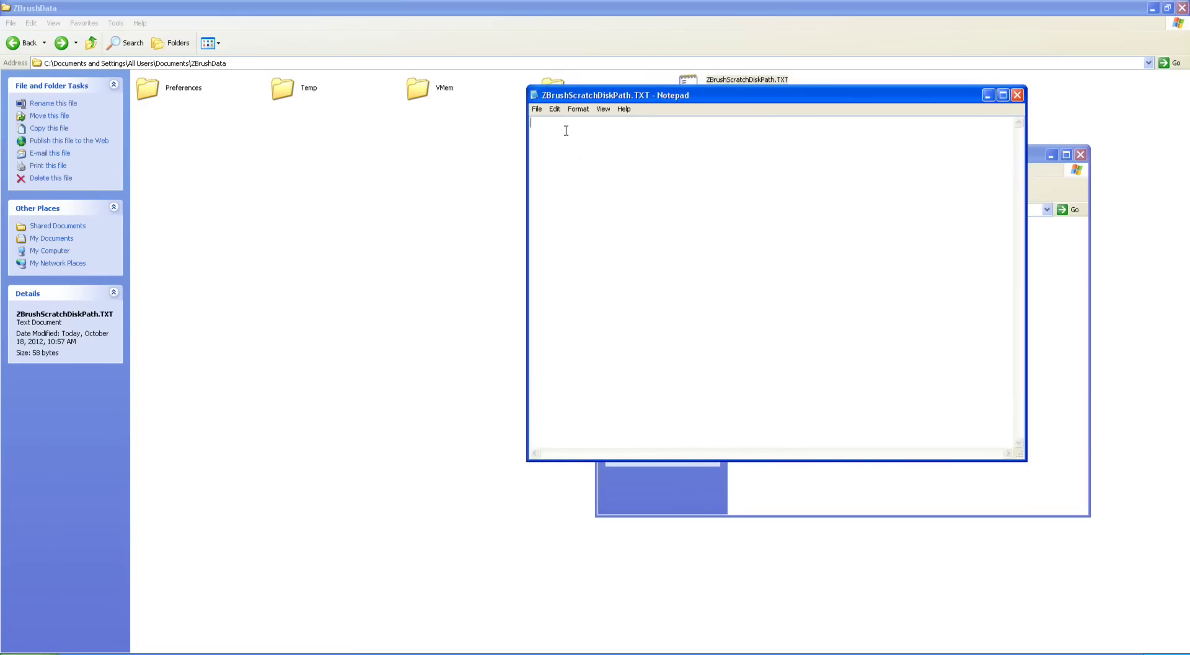
key("ctrl+v")
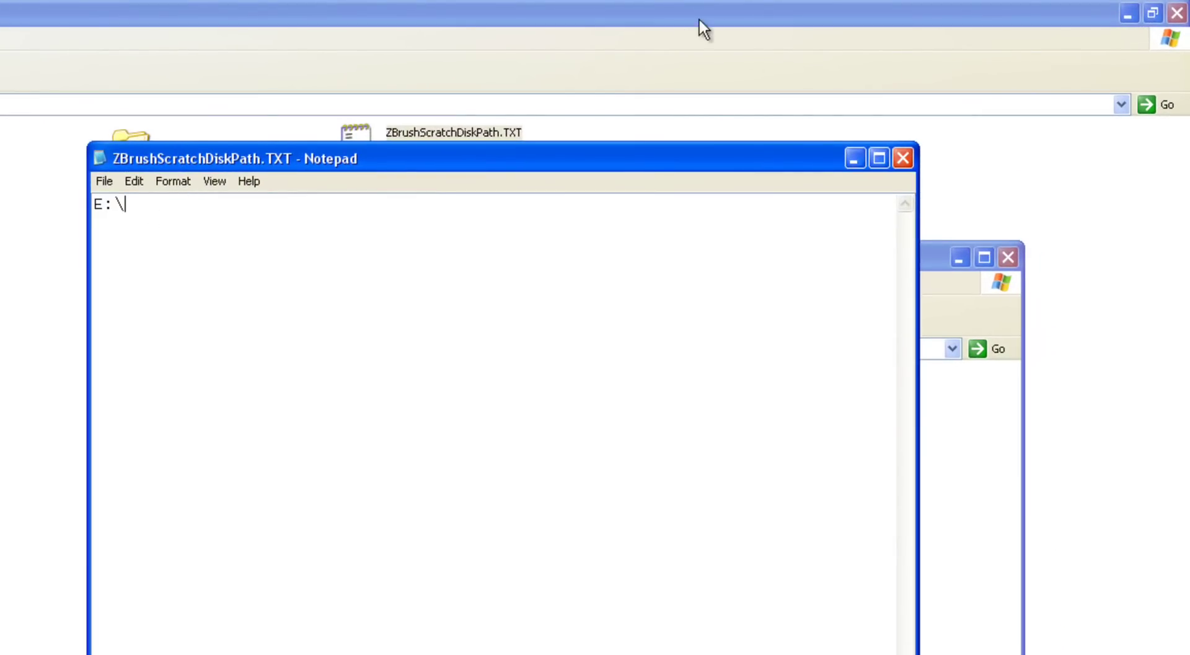
left_click(902, 159)
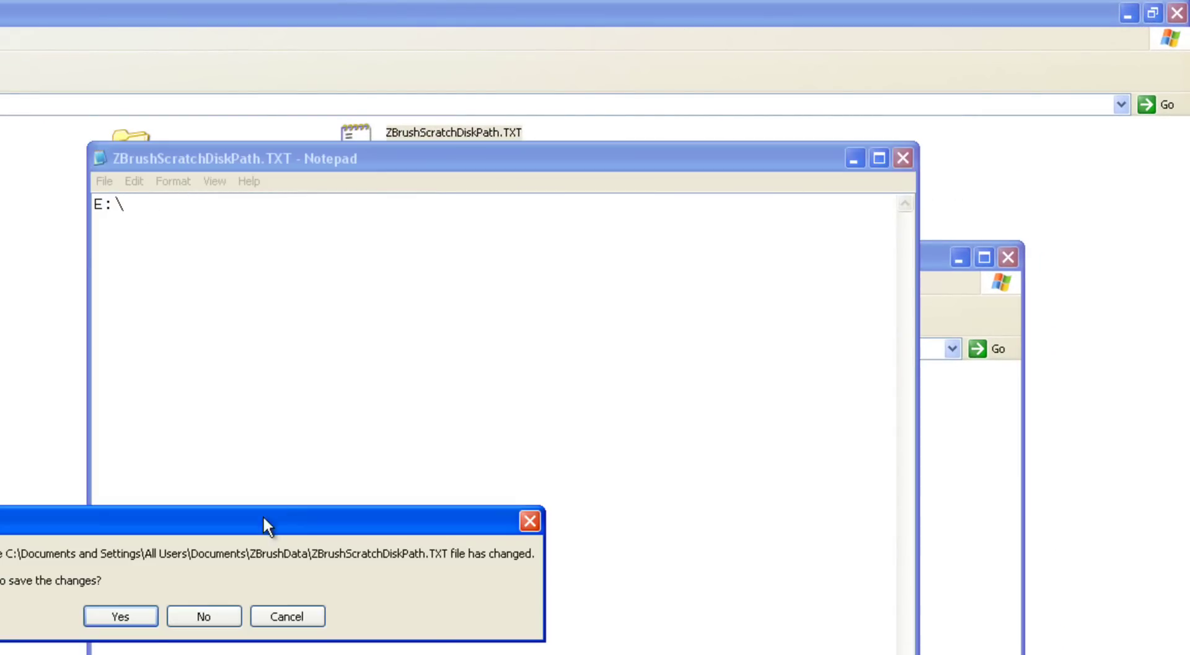
left_click(132, 616)
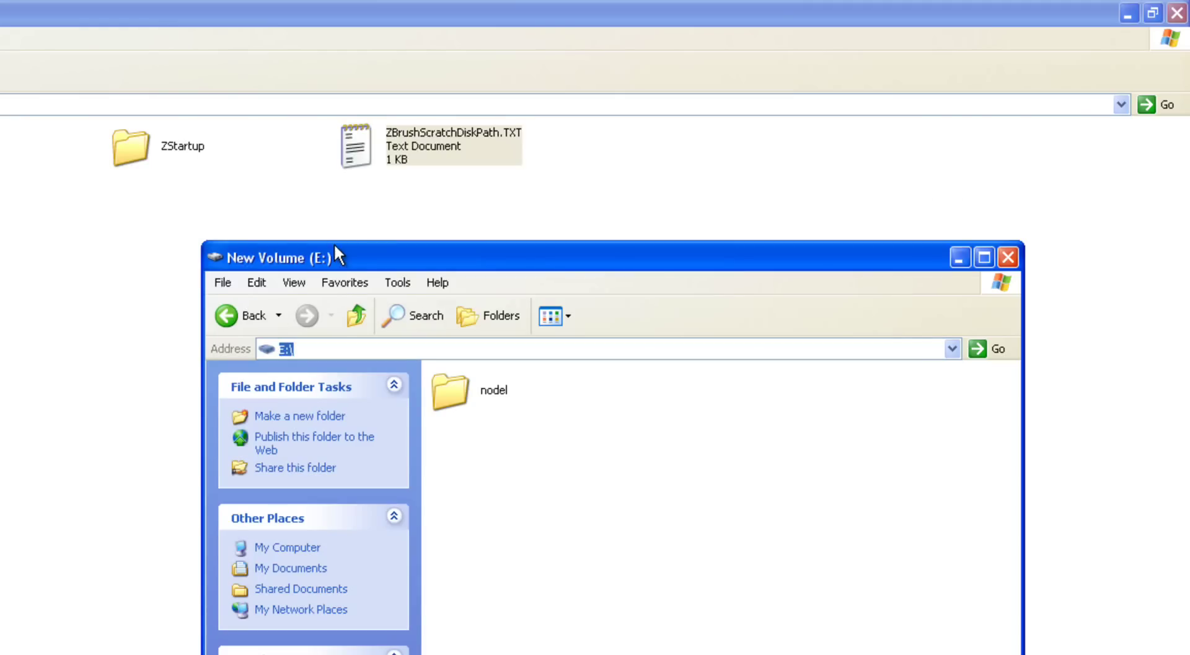
Step: Reopen ZBrushScratchDiskPath.TXT to verify it reads E:\
left_click_drag(334, 245, 400, 374)
left_click(363, 150)
double_click(363, 150)
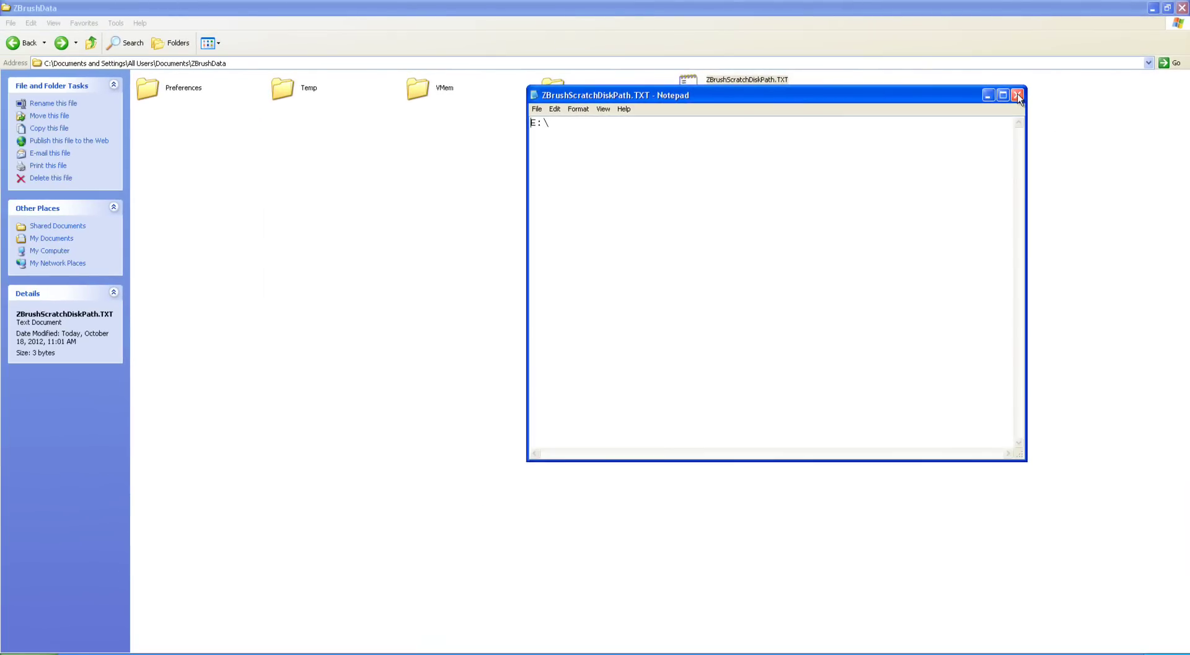
Step: Close Notepad, hide ZBrush, and check the empty local VMem folder and the TXT path
left_click(1017, 95)
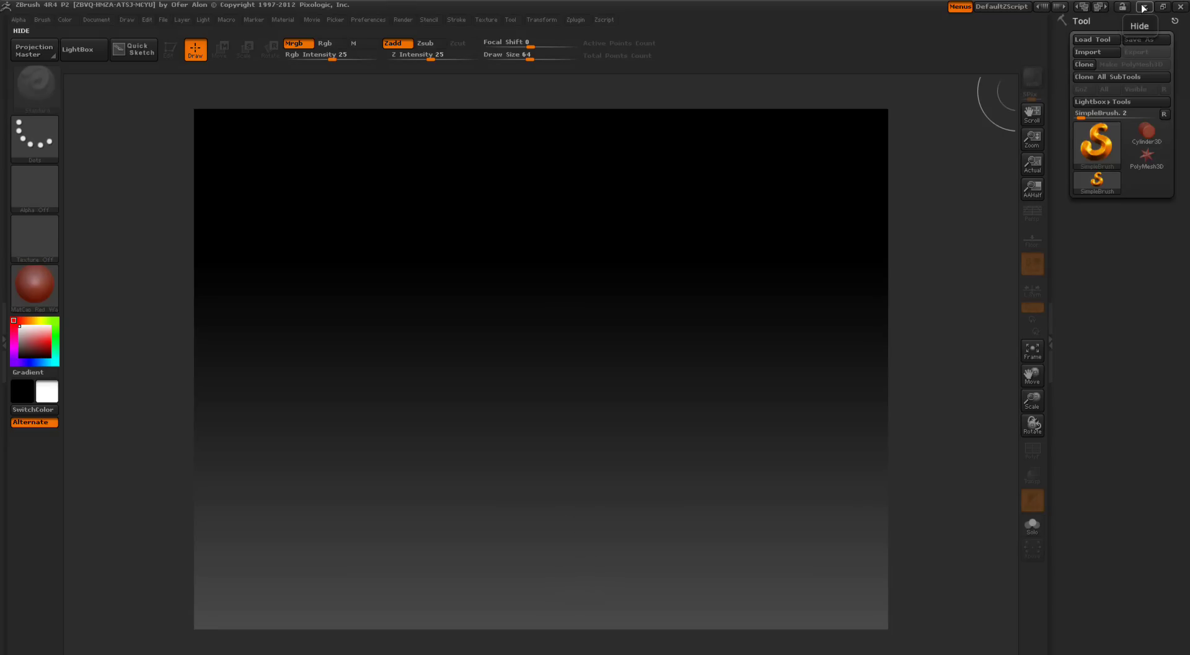
left_click(1144, 8)
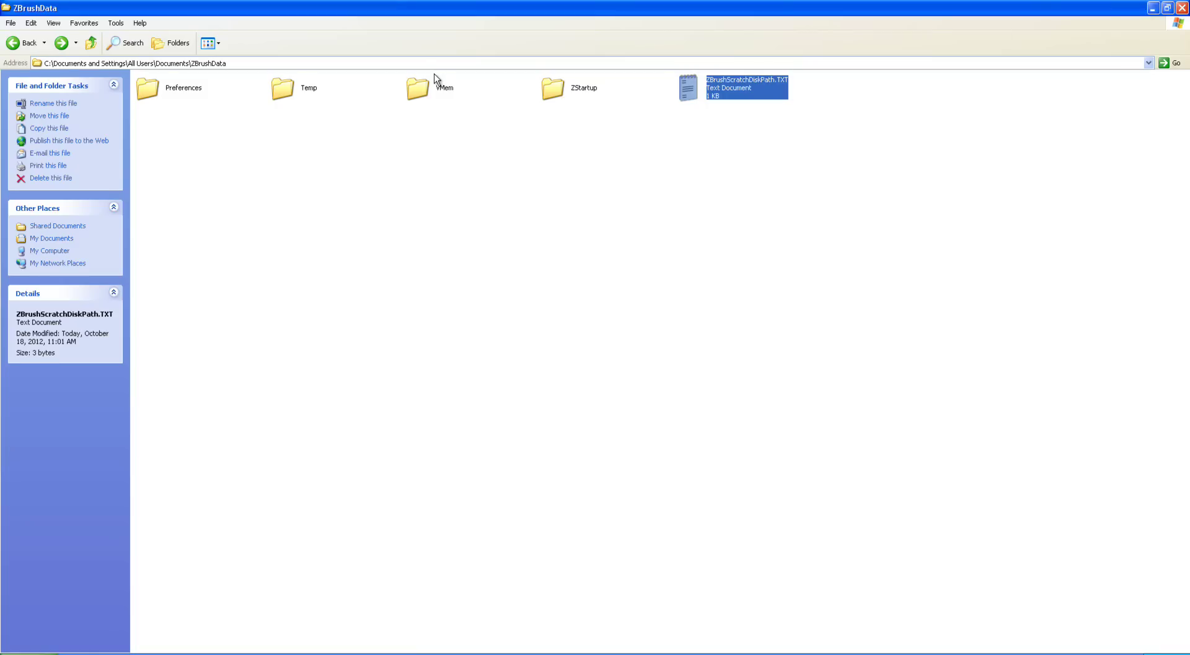
double_click(439, 87)
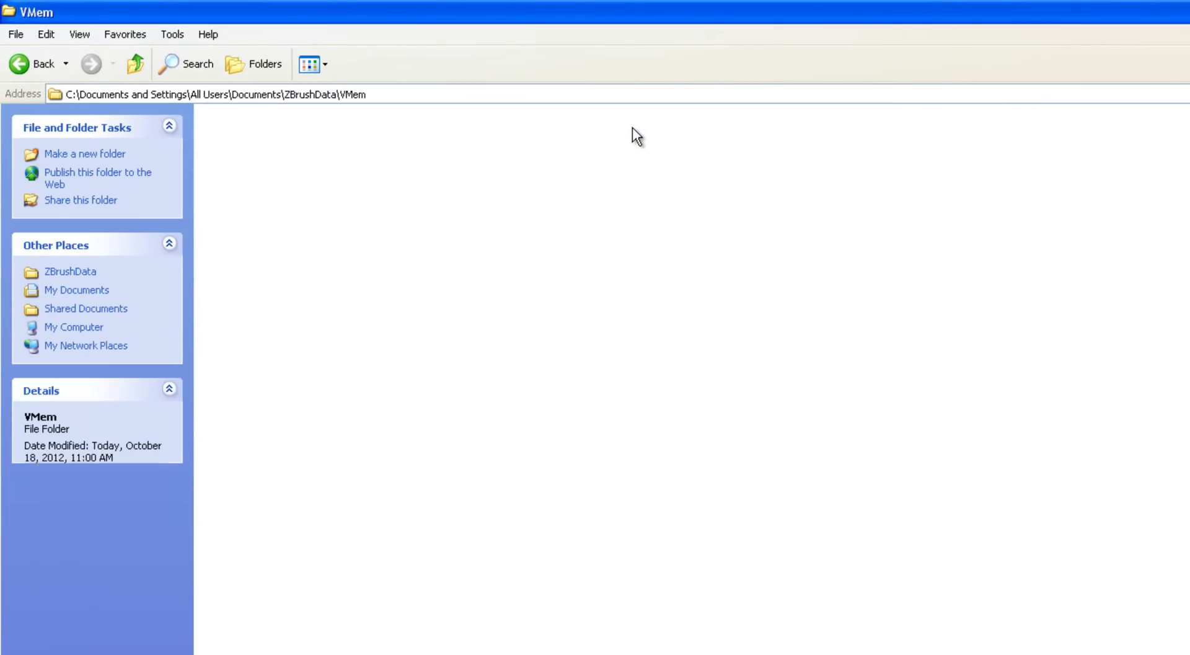
left_click(19, 64)
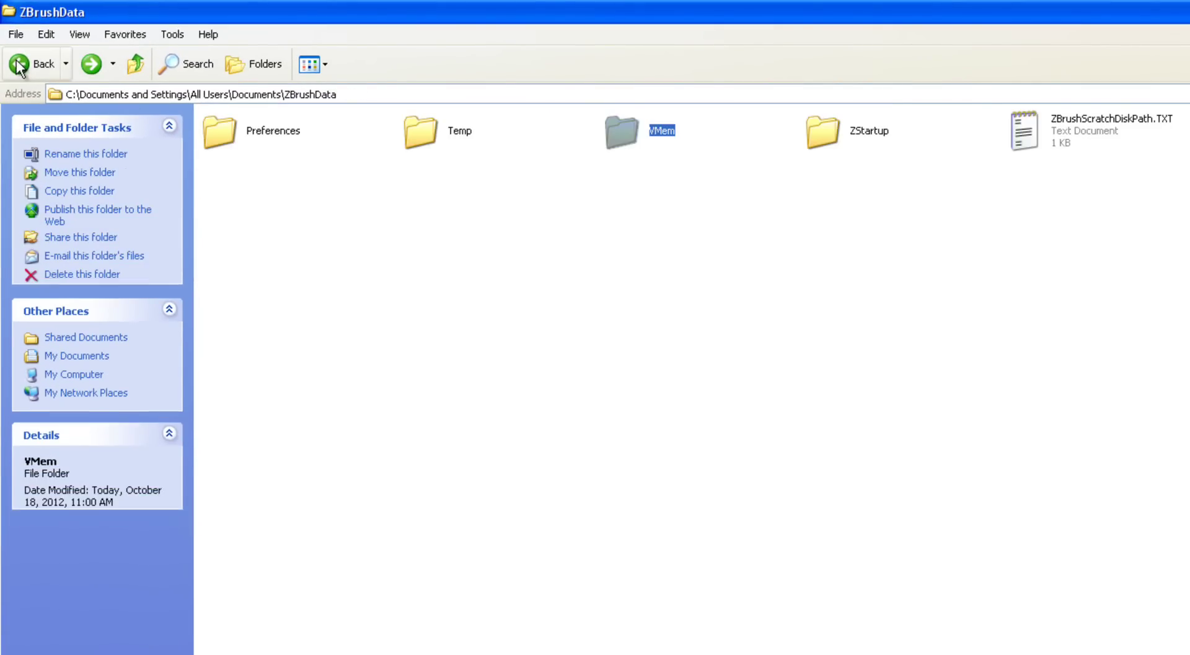
double_click(1024, 128)
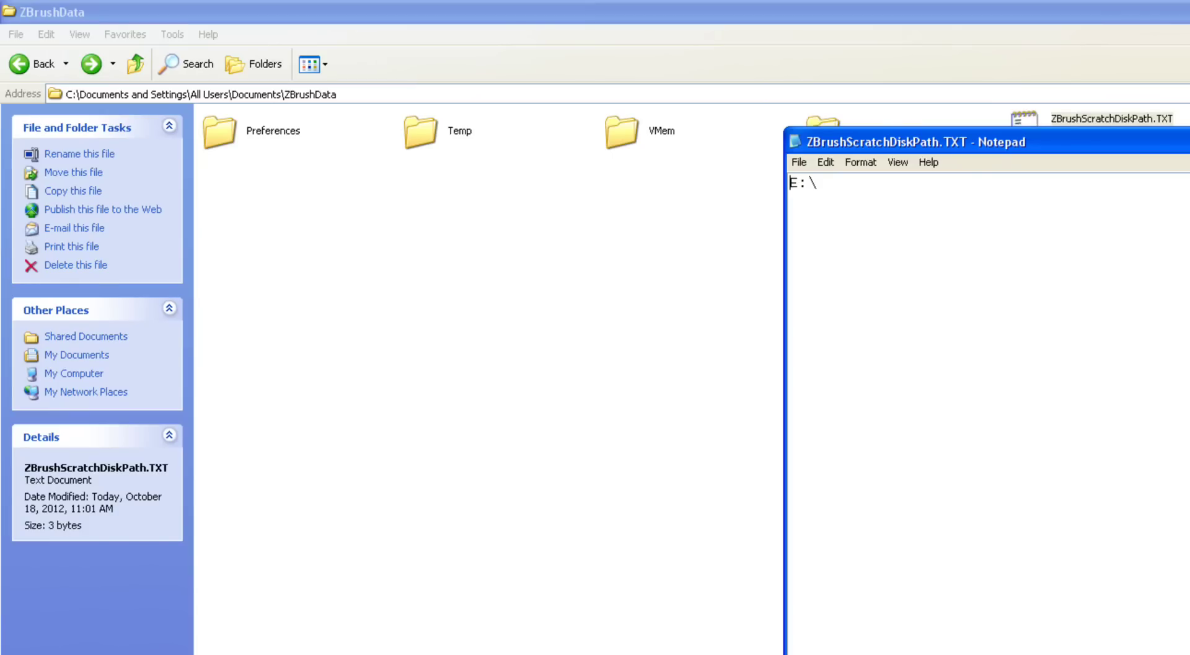
key("alt+F4")
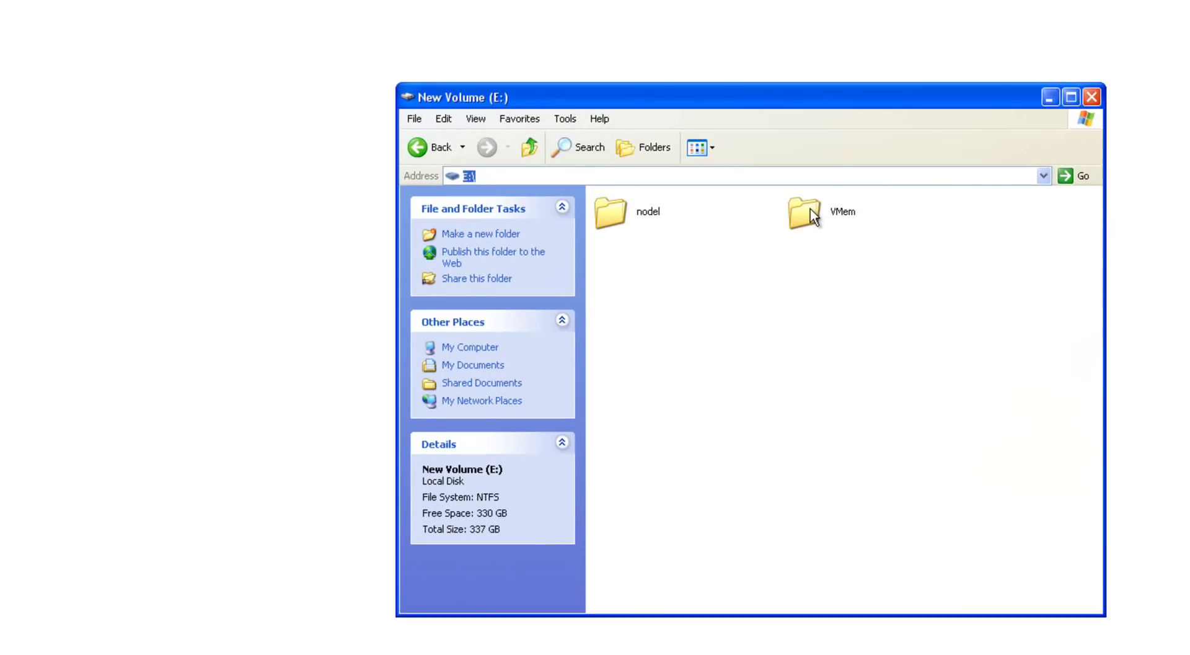
double_click(806, 212)
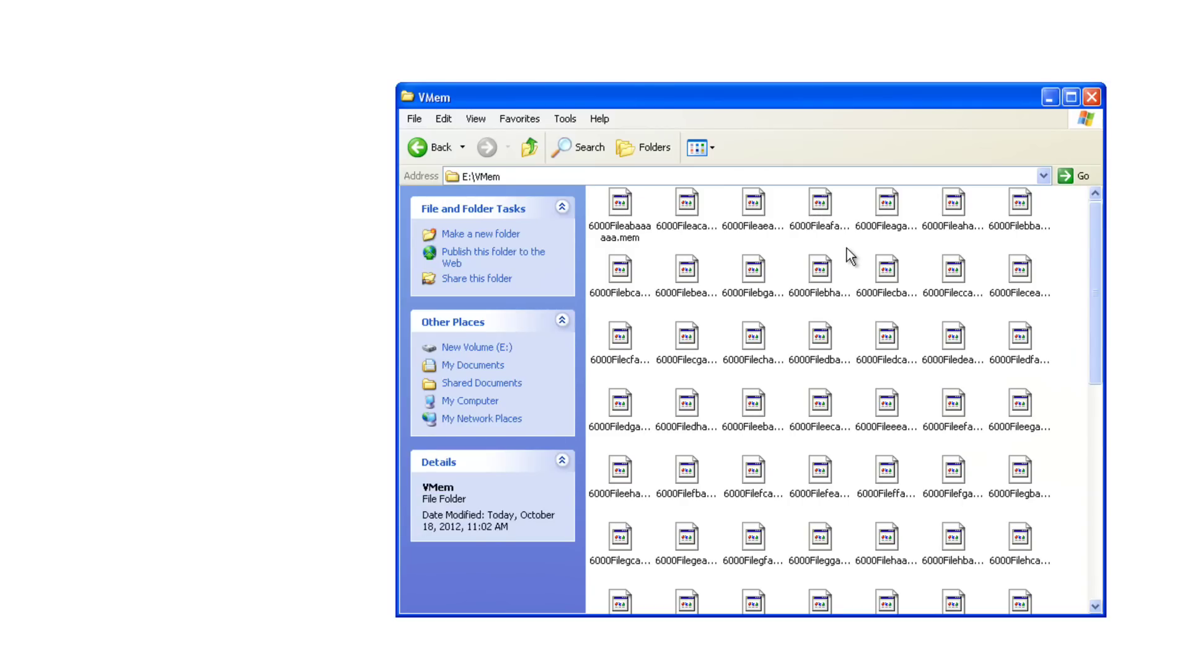
left_click(422, 148)
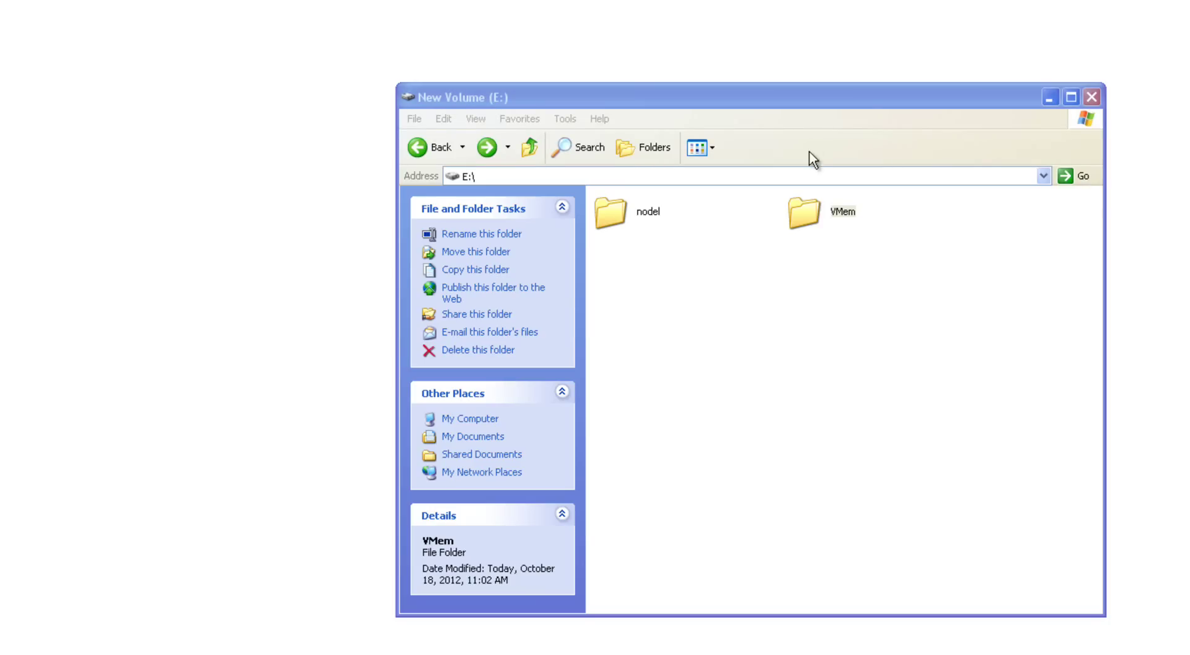
double_click(802, 211)
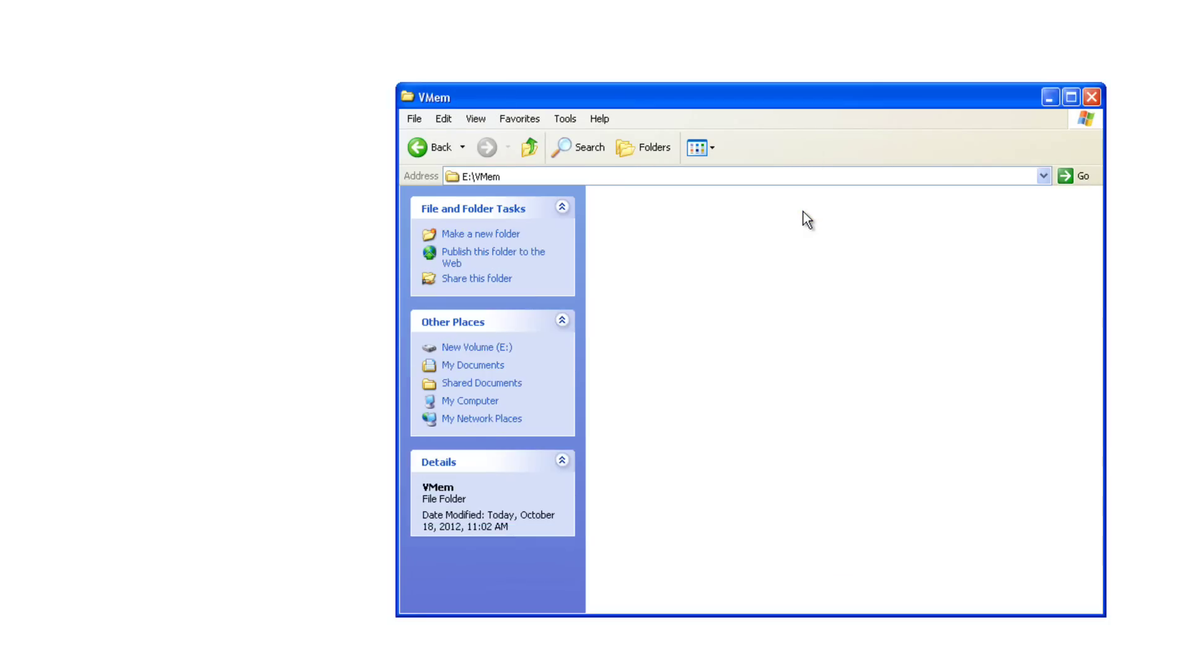
left_click(422, 148)
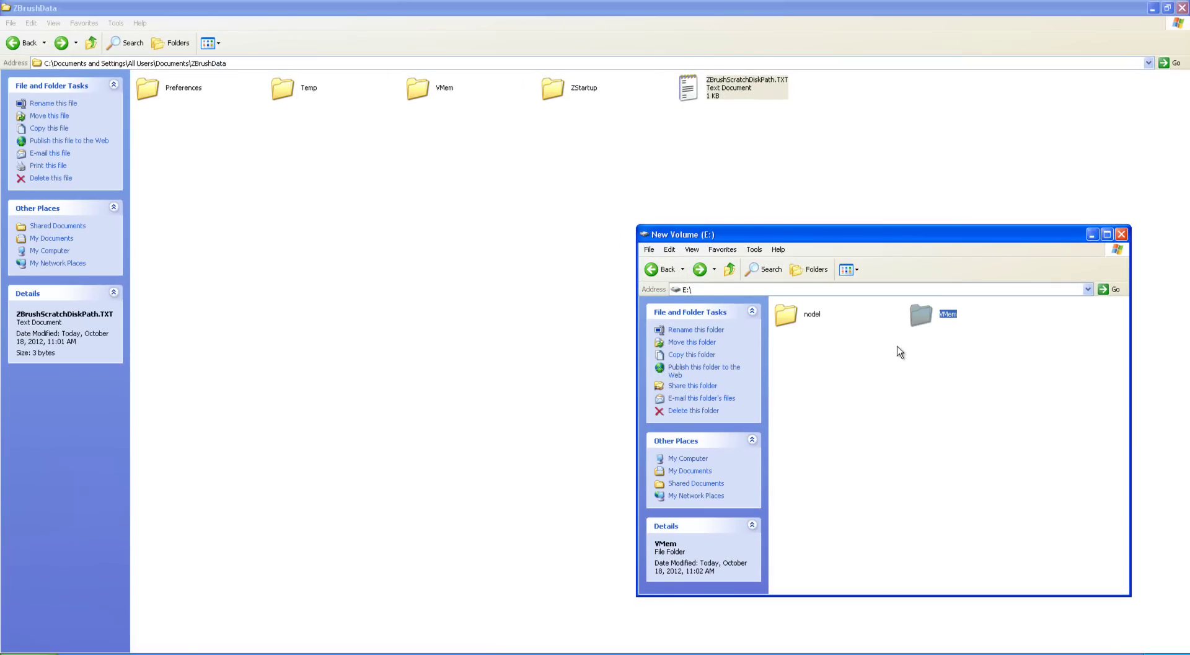